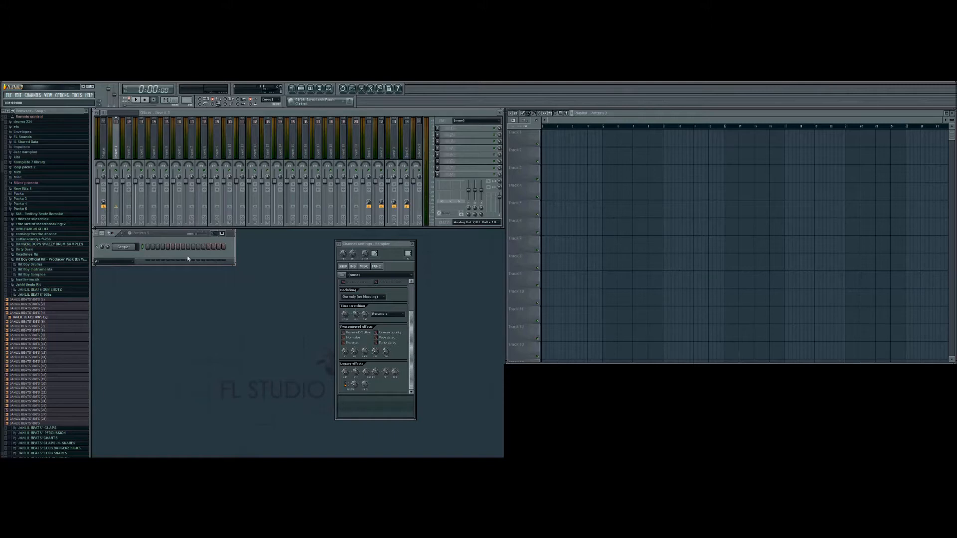
Audition several 808 samples from the Jahlil Beats kit in the browser.
drag(37, 318, 107, 292)
drag(125, 252, 30, 321)
click(30, 322)
click(32, 313)
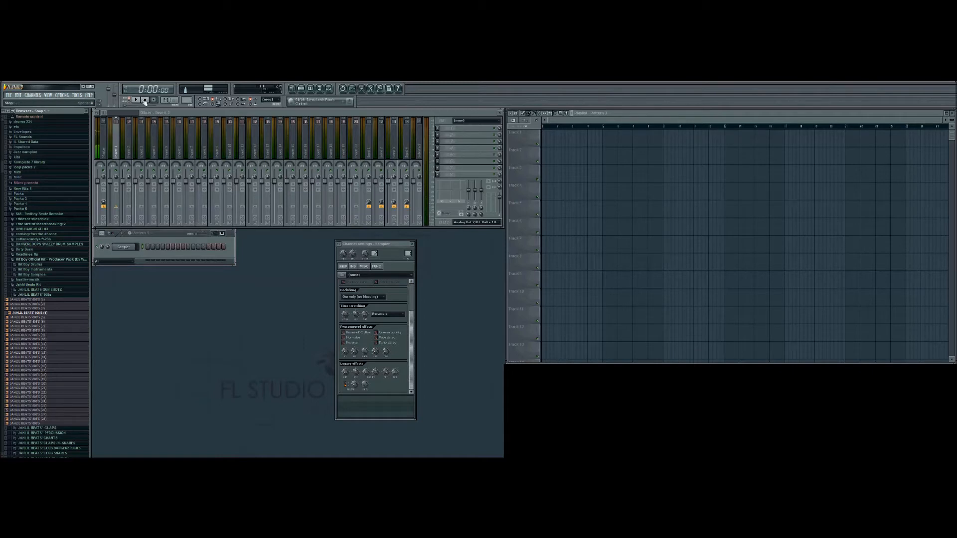
click(44, 313)
Clear the audio output of mixer Insert 1 and route the Master track to Analog Out 7/8.
click(479, 222)
click(477, 262)
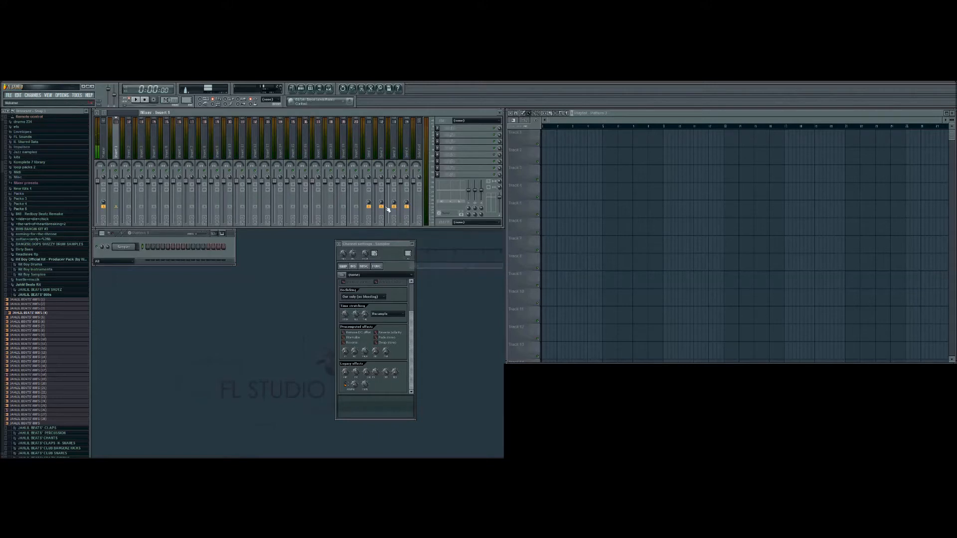
click(104, 148)
click(479, 221)
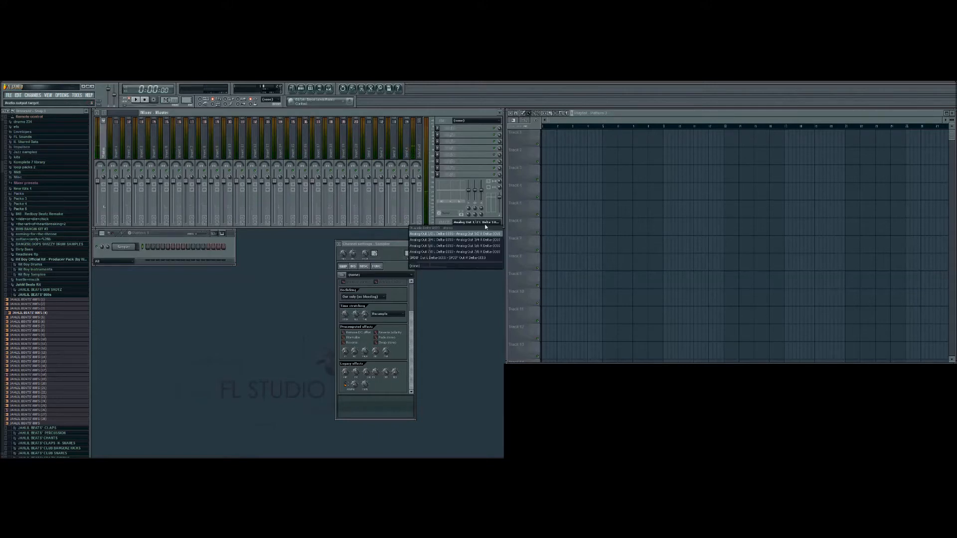
click(477, 253)
Audition 808 samples and load the chosen one from the Jahlil Beats kit into the Sampler channel.
click(70, 313)
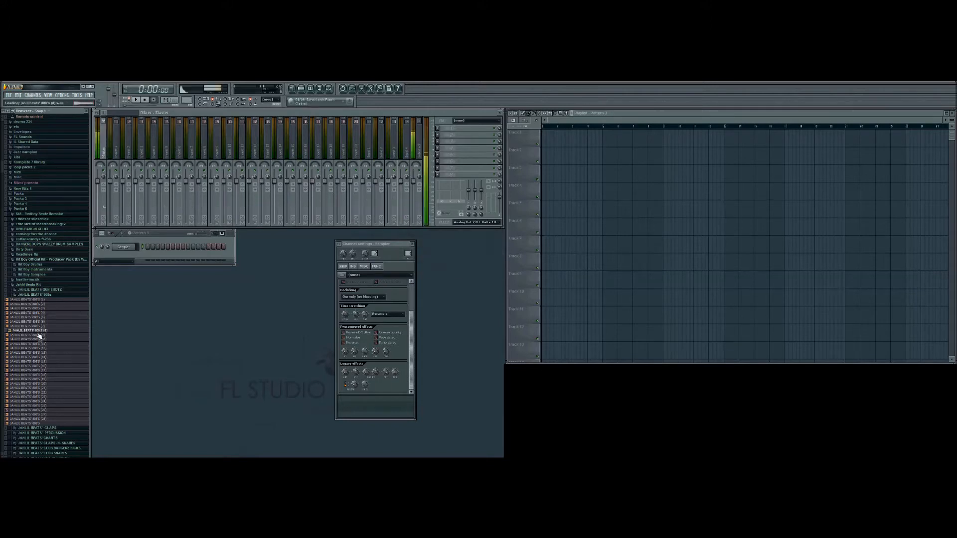
click(41, 305)
drag(40, 307, 125, 247)
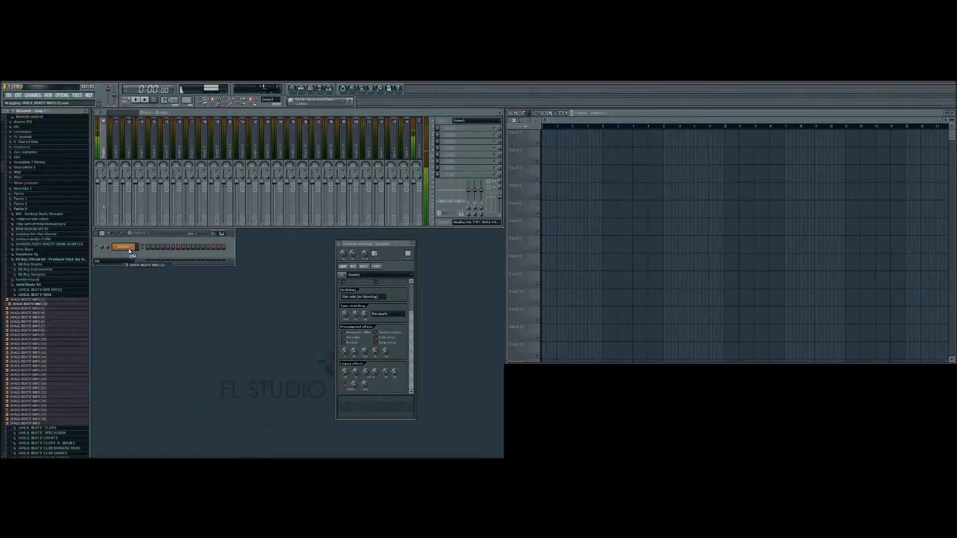
Add a clap sample and a hi-hat sample from the Jahlil Beats kit as new channels.
click(35, 295)
click(37, 300)
drag(38, 305, 125, 294)
click(29, 301)
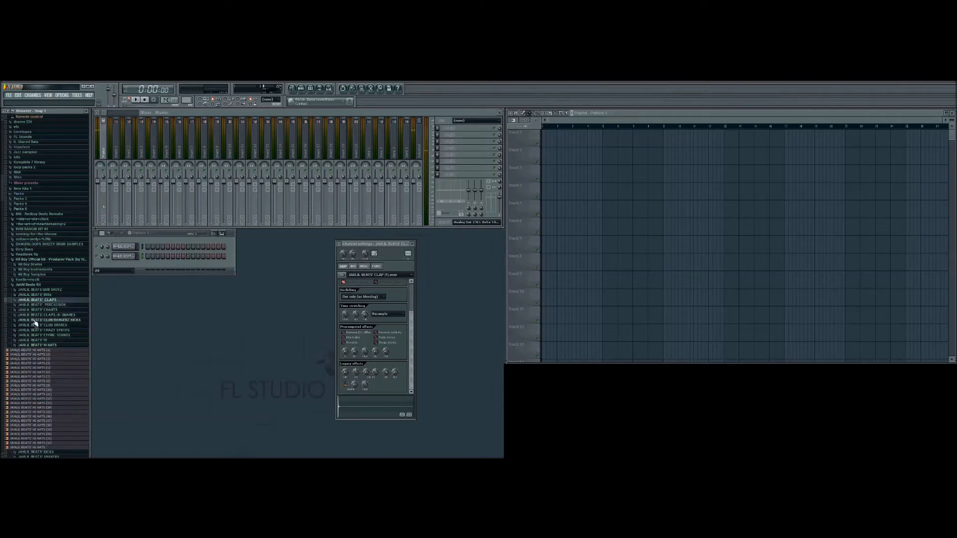
click(39, 360)
drag(39, 363, 113, 265)
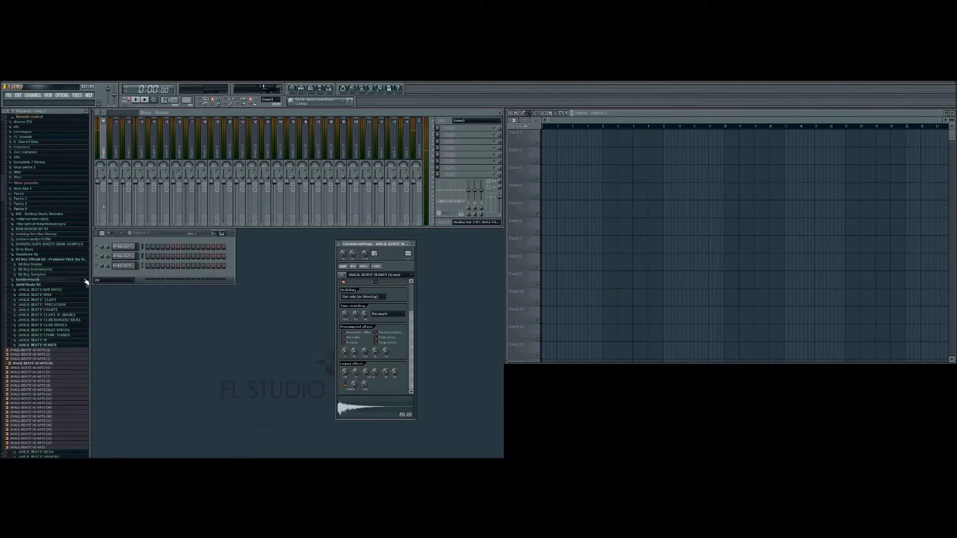
Add another 808 sample from the Jahlil Beats kit as a fourth channel.
click(35, 295)
click(31, 405)
drag(33, 409, 139, 267)
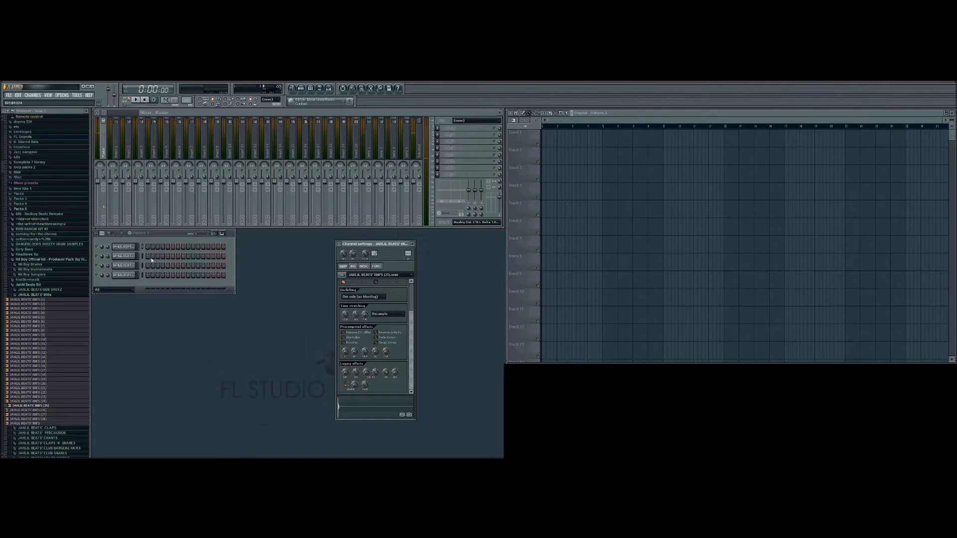
Extend the pattern to 64 steps and fill claps every eight steps from step 5 and hi-hats every two steps.
click(102, 234)
drag(99, 192, 100, 188)
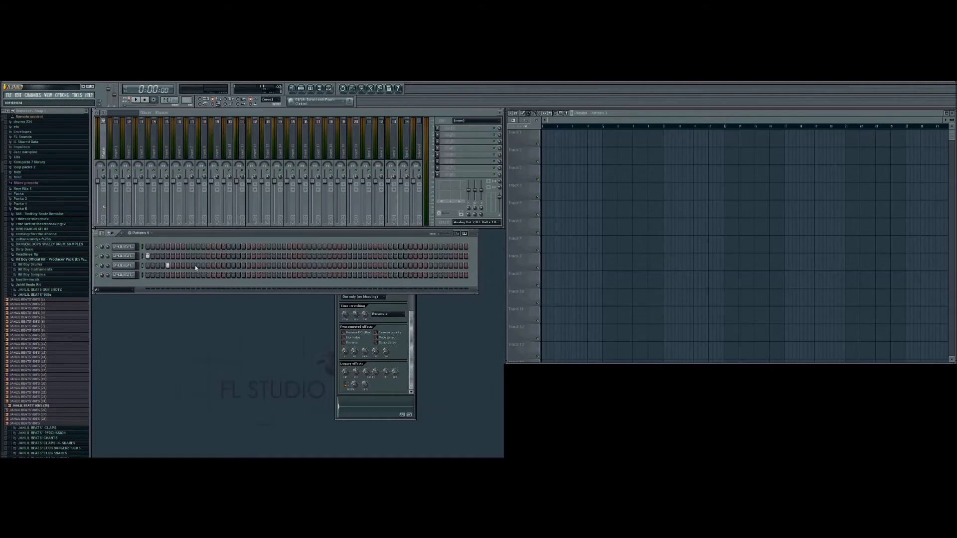
right_click(130, 275)
click(149, 319)
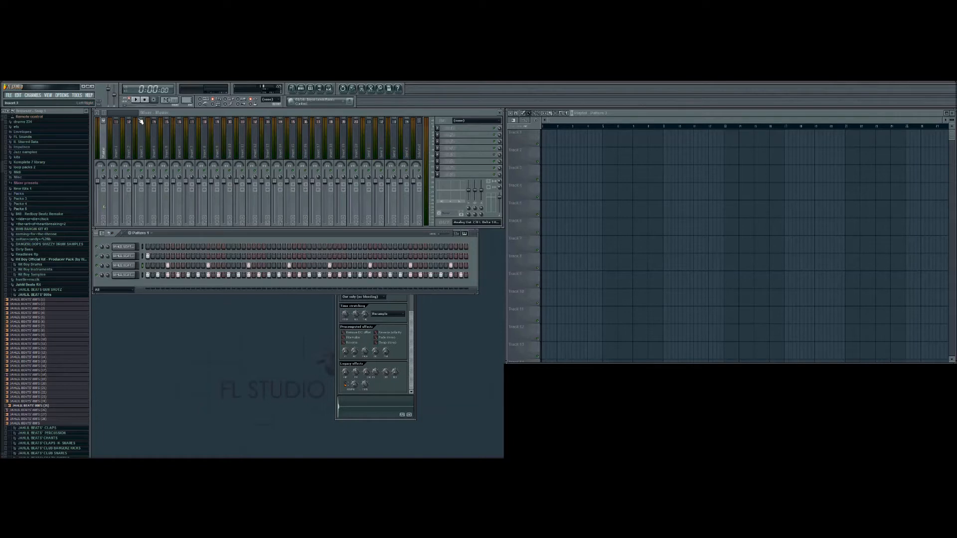
Lower the tempo, play the pattern and add 808 hits at steps 9, 17, 19, 25, 30, 49, 57 and 59.
drag(169, 102, 162, 154)
key(space)
click(228, 256)
click(238, 257)
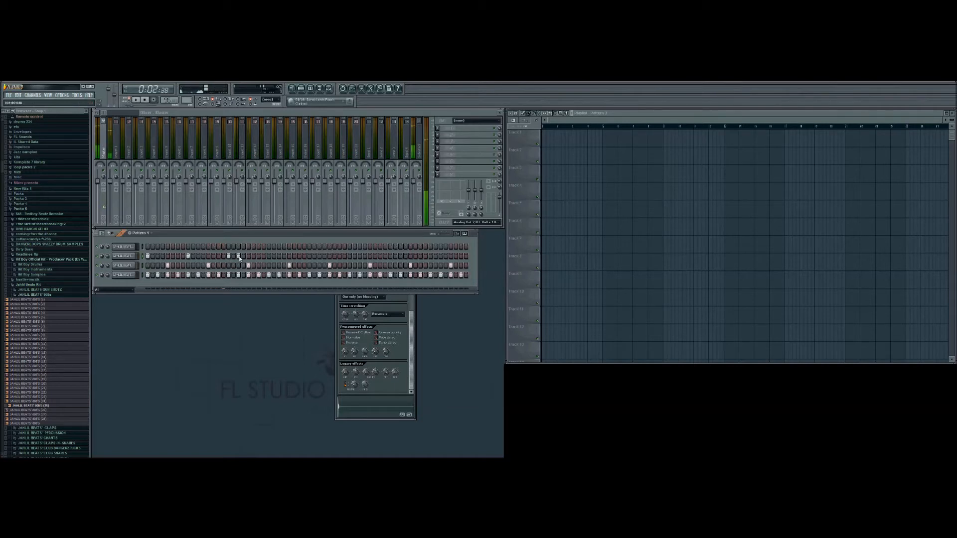
click(269, 257)
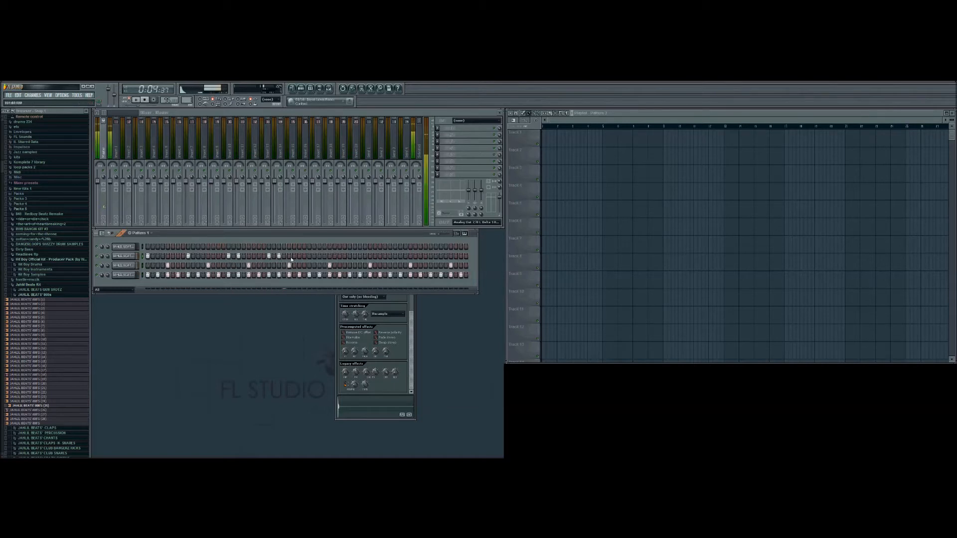
click(295, 256)
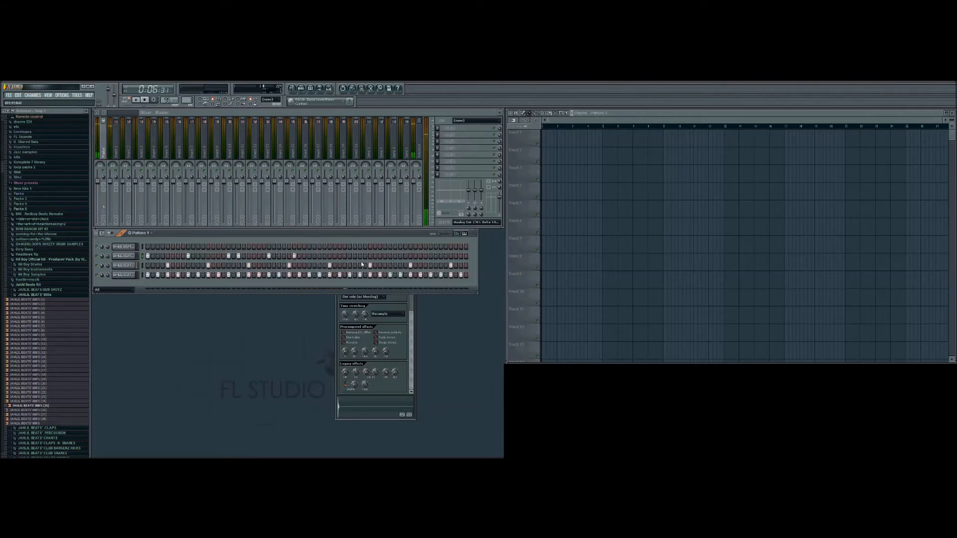
click(390, 256)
click(430, 256)
click(441, 257)
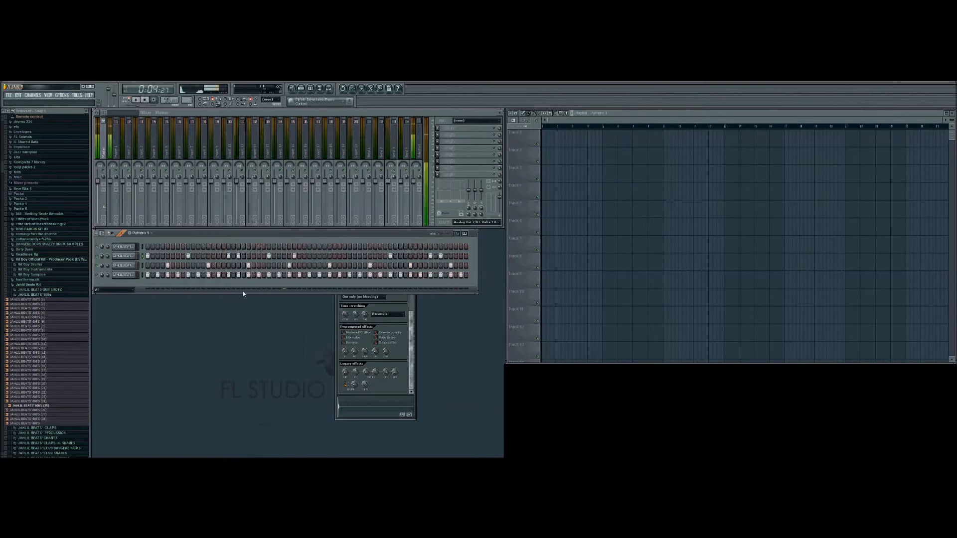
Move the 808 hit at step 30 to step 31, add hits at steps 11 and 27, and remove step 19.
click(295, 256)
click(198, 256)
right_click(239, 257)
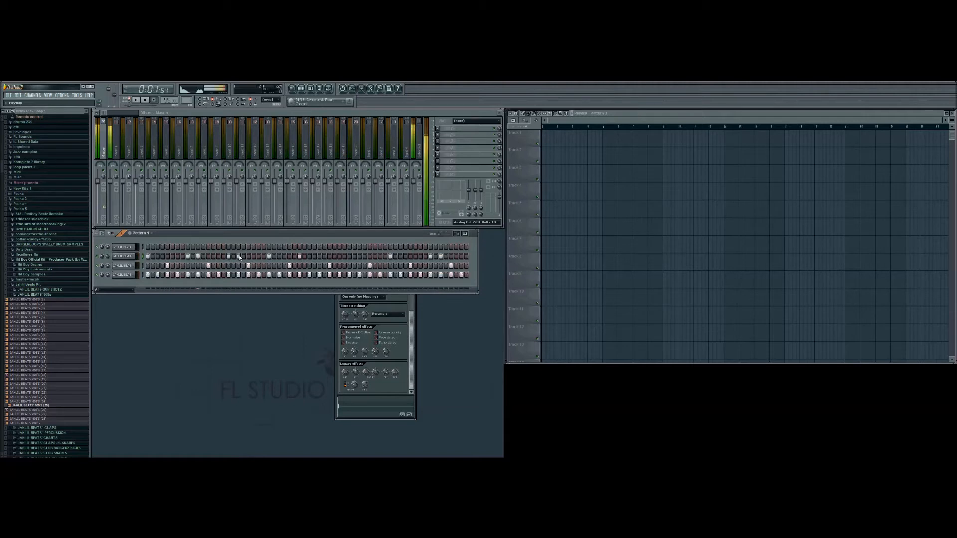
click(278, 256)
Delete the unused first 808 channel and stop playback.
right_click(135, 252)
click(152, 325)
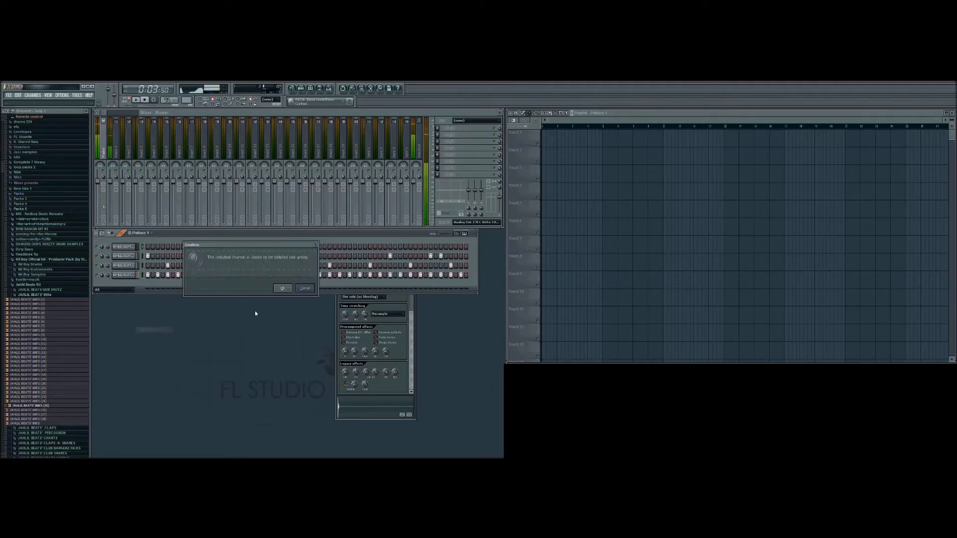
click(283, 289)
click(147, 101)
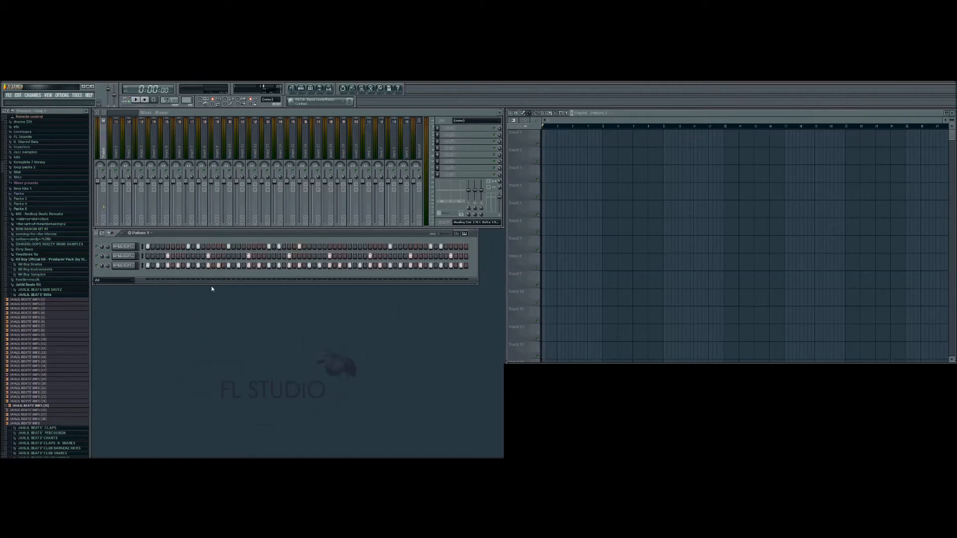
Split Pattern 1 by channel into separate 808, clap and hi-hat patterns.
click(152, 234)
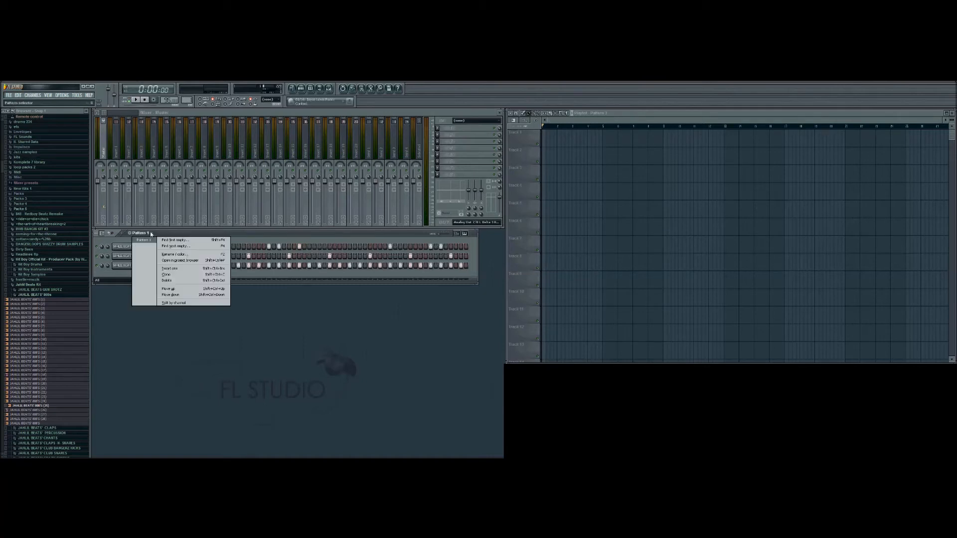
click(279, 233)
click(152, 234)
click(172, 303)
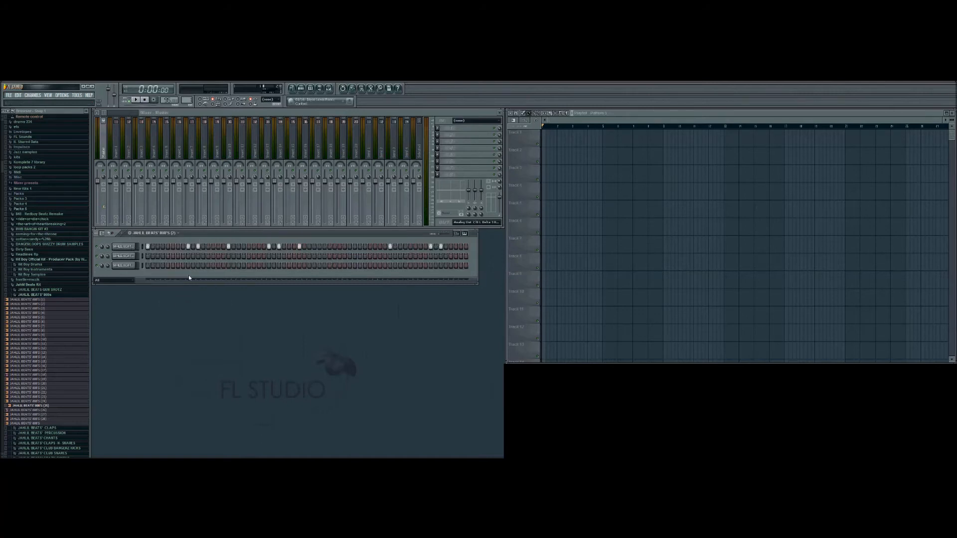
Place the 808 pattern on playlist Track 1 at bar 1.
click(549, 133)
right_click(549, 132)
click(599, 113)
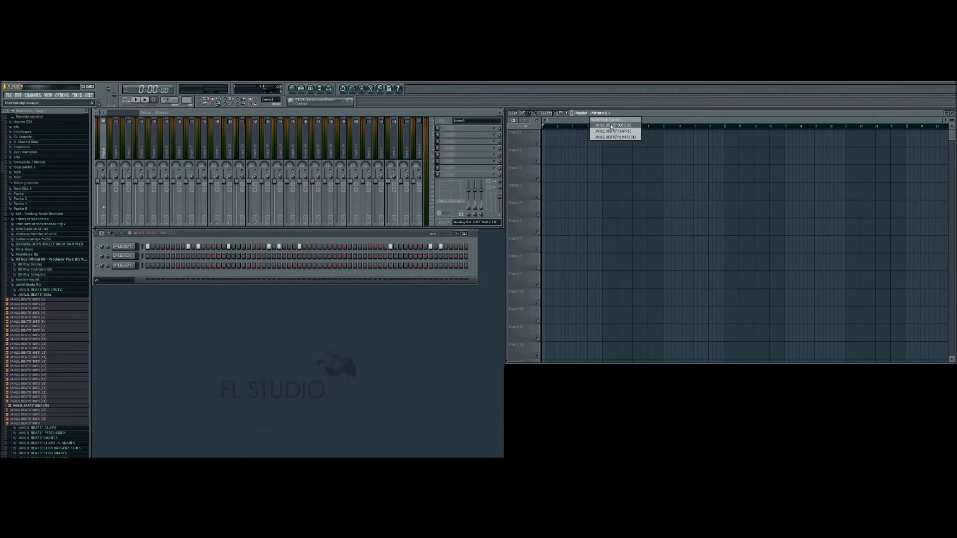
click(612, 127)
click(548, 133)
Place the clap pattern on Track 2 and the hi-hat pattern on Track 3, both at bar 1.
click(628, 113)
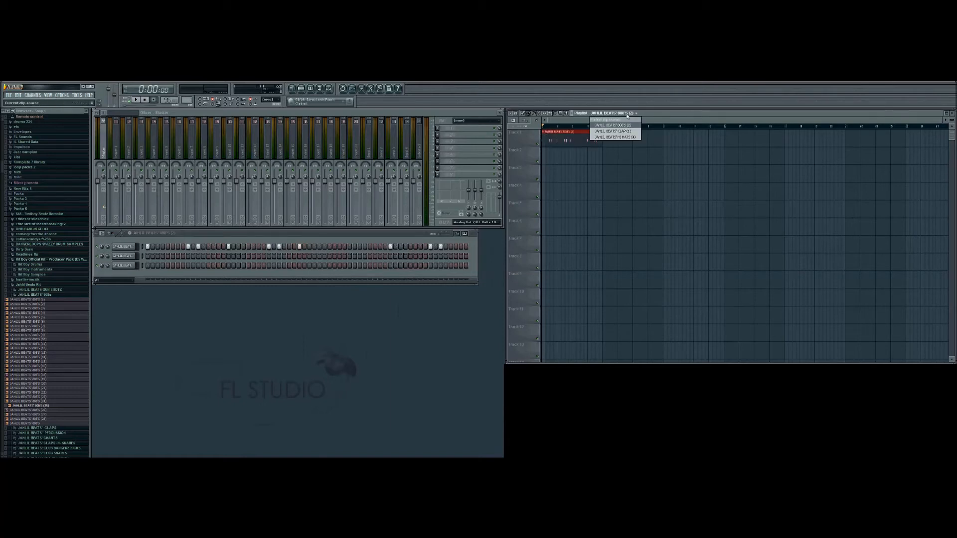
click(613, 131)
click(549, 150)
click(626, 113)
click(613, 136)
click(546, 174)
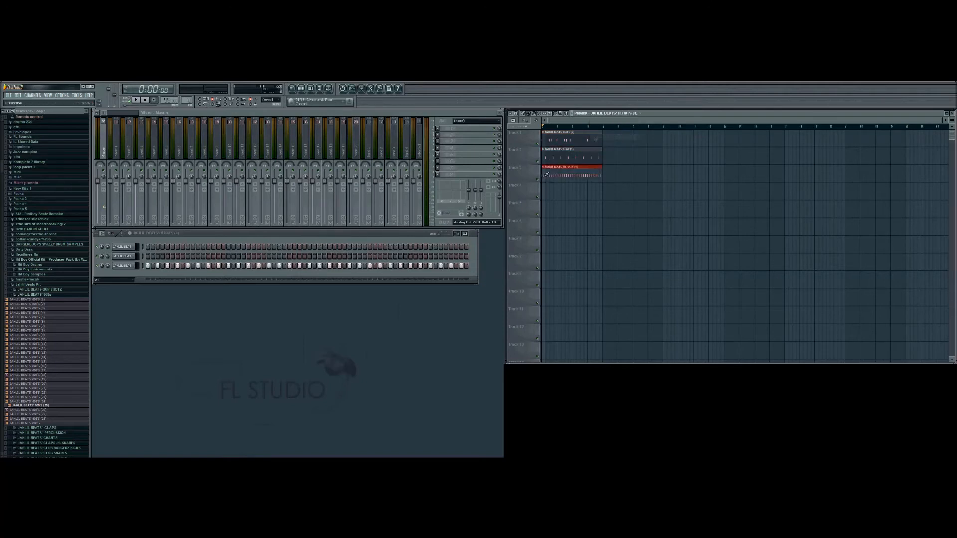
Lock playlist tracks 1, 2 and 3 to their 808, clap and hi-hat content.
click(574, 130)
right_click(533, 131)
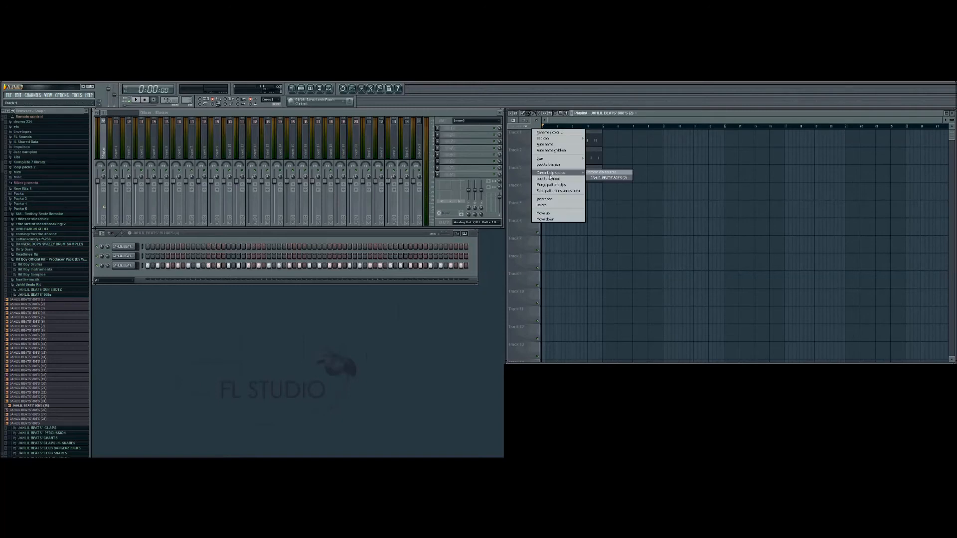
click(608, 177)
right_click(533, 146)
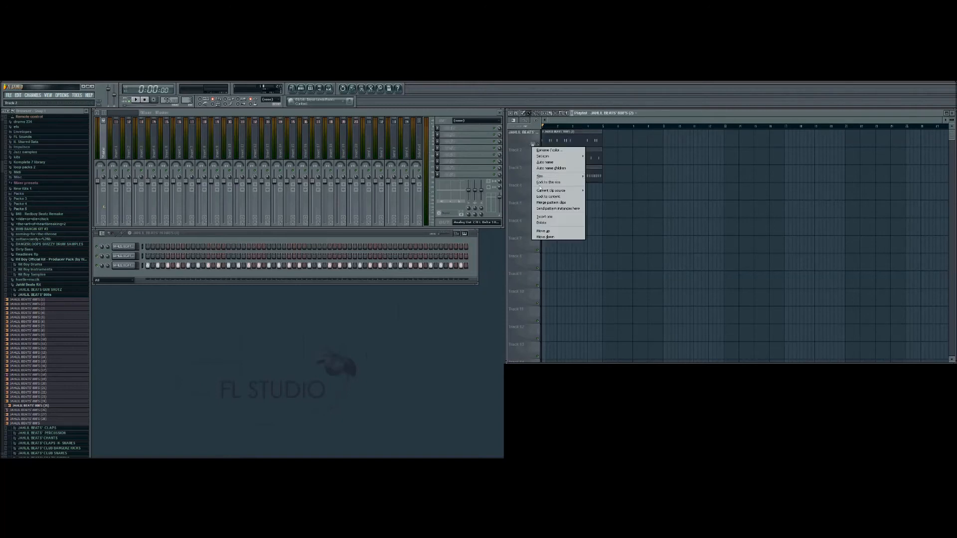
click(544, 197)
right_click(533, 163)
click(545, 214)
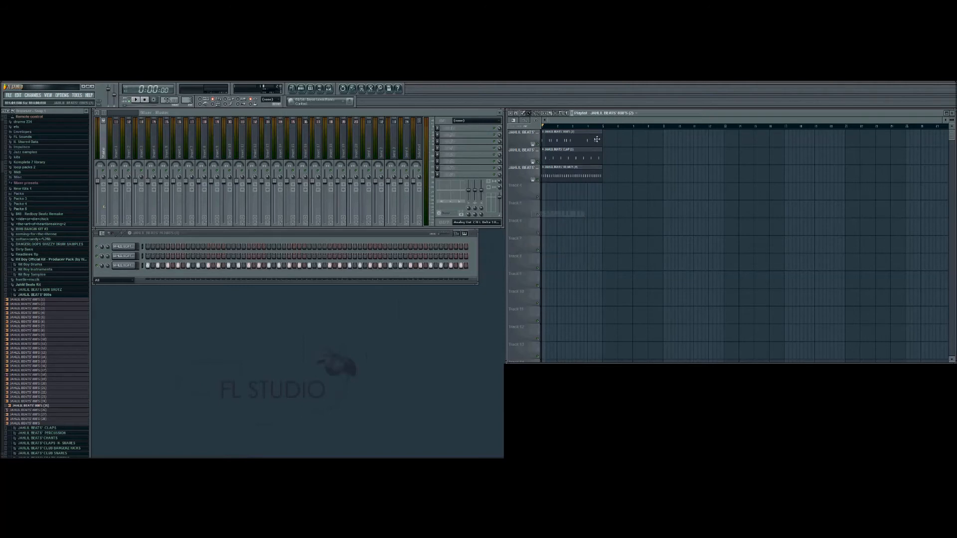
Repeat the 808, clap and hi-hat clips along their tracks to make four consecutive clips each.
drag(596, 140, 738, 142)
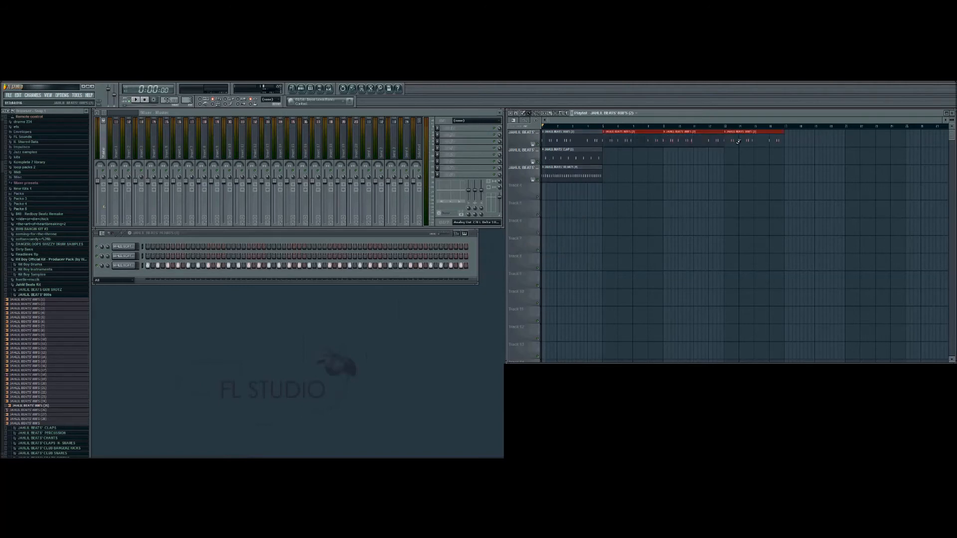
drag(605, 157, 746, 157)
drag(611, 172, 758, 168)
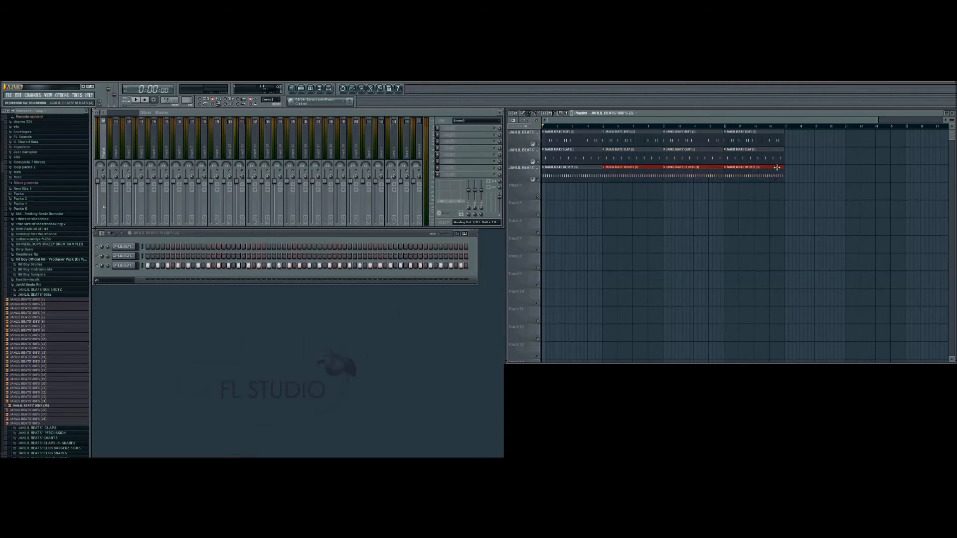
click(669, 156)
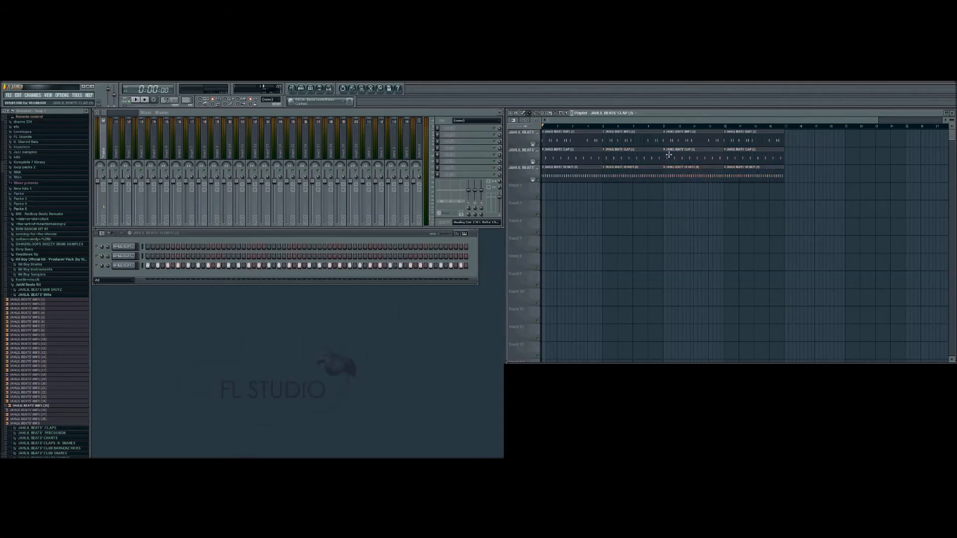
click(673, 224)
click(700, 177)
click(682, 248)
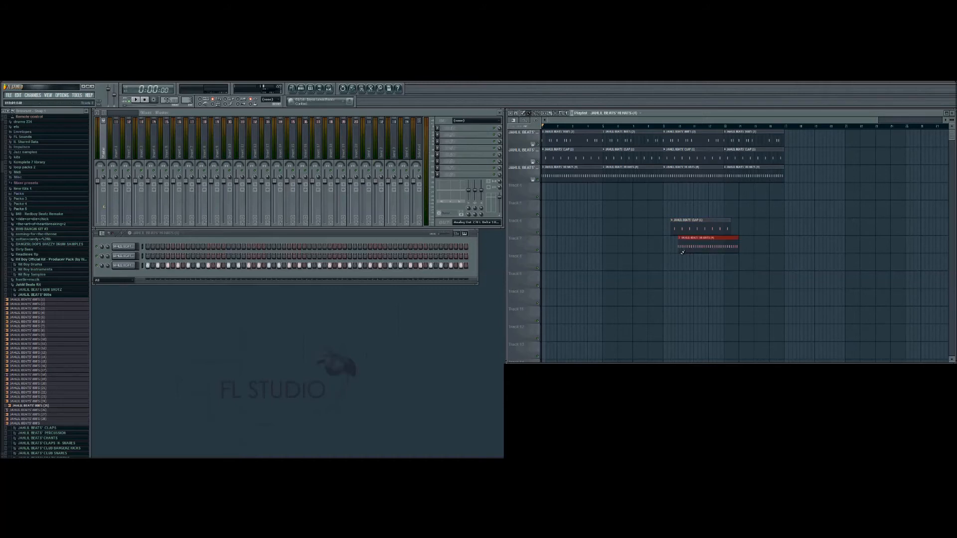
right_click(707, 244)
right_click(703, 229)
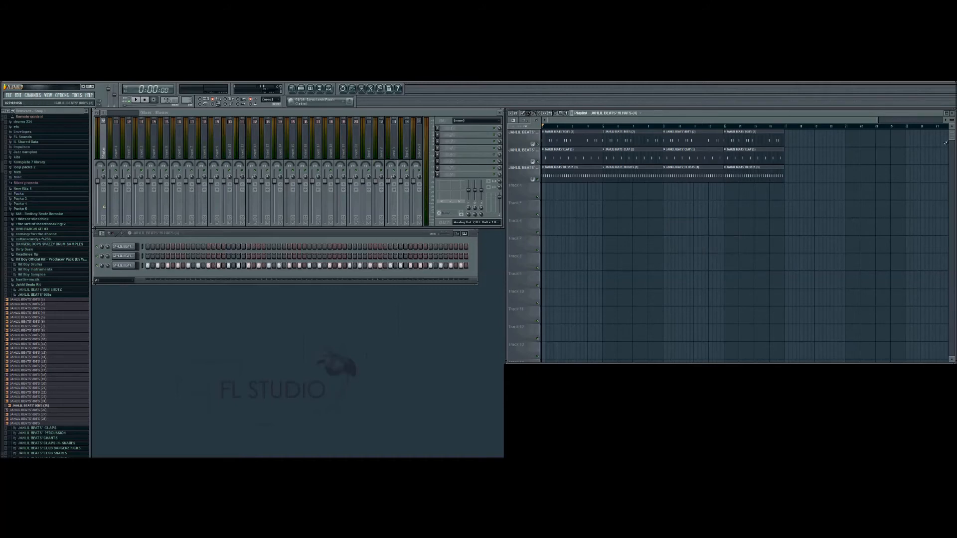
click(695, 140)
click(744, 228)
right_click(782, 229)
click(812, 141)
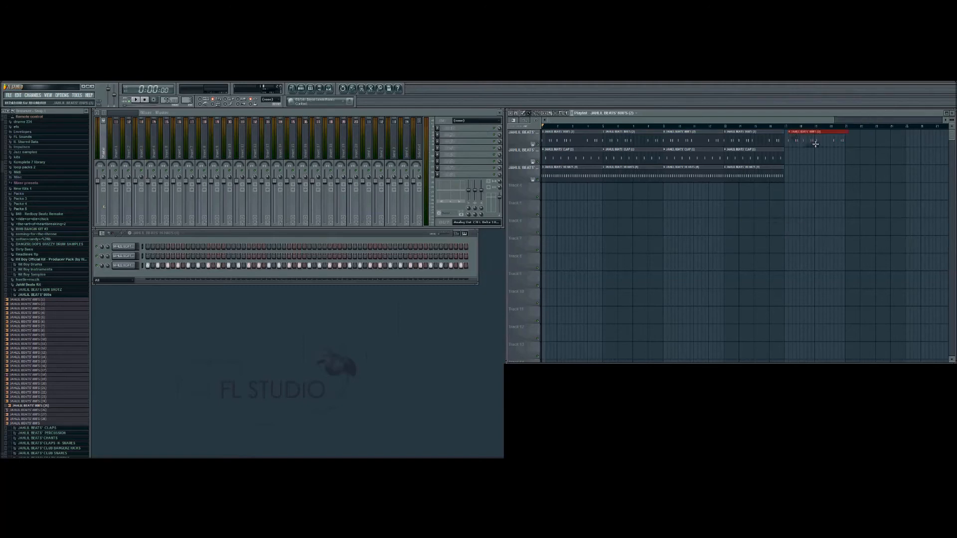
right_click(816, 141)
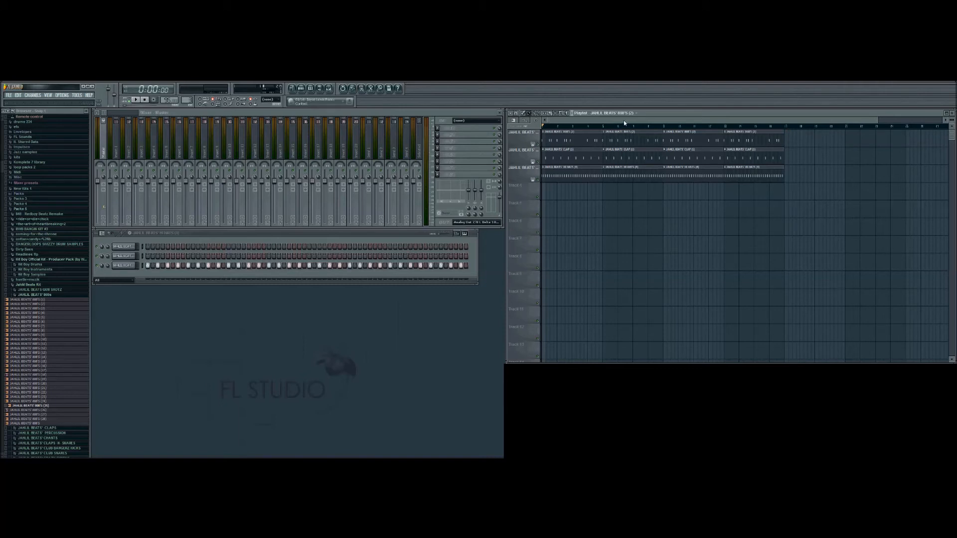
View the 808 channel's settings, reselect the Master mixer track and close the settings.
click(124, 247)
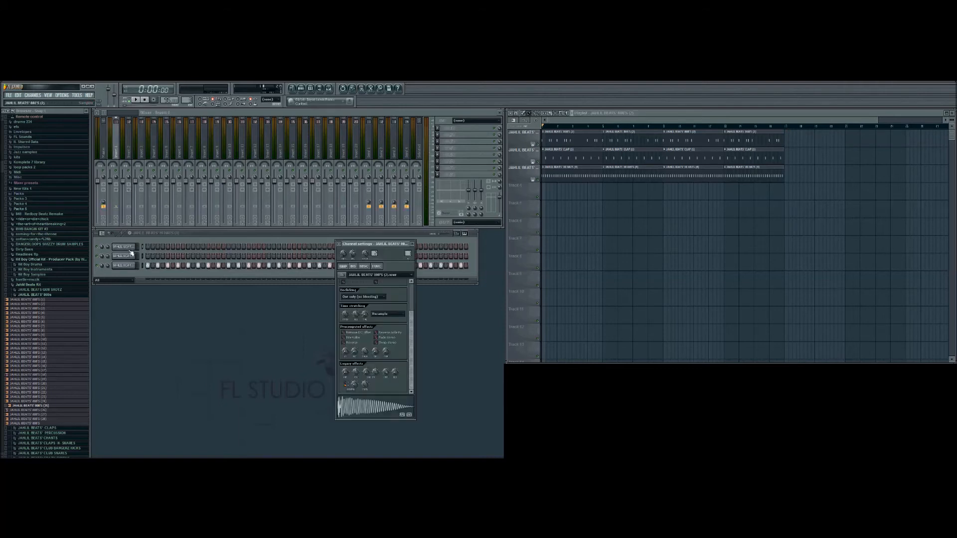
click(104, 152)
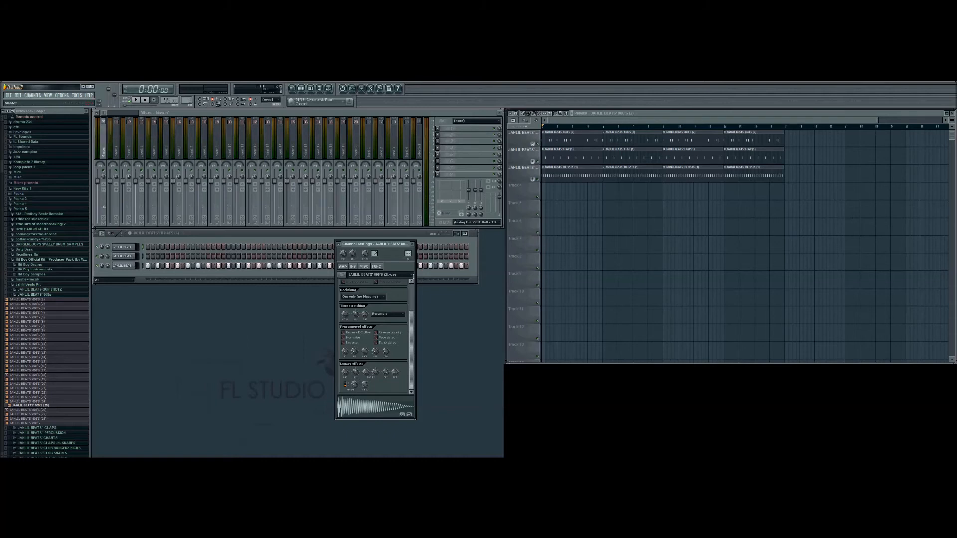
click(126, 248)
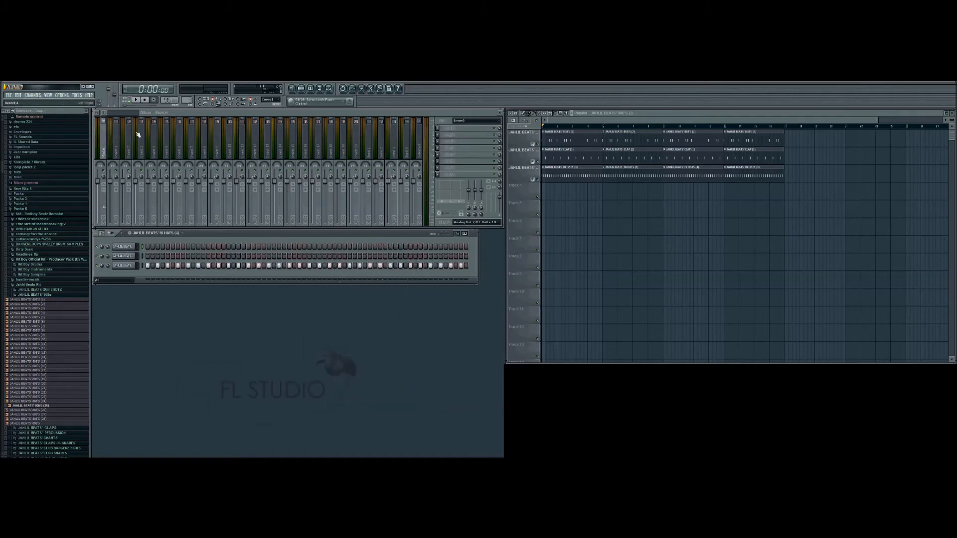
Assign the 808, clap and hi-hat channels to mixer inserts 2, 3 and 4, naming each insert after its channel.
click(132, 247)
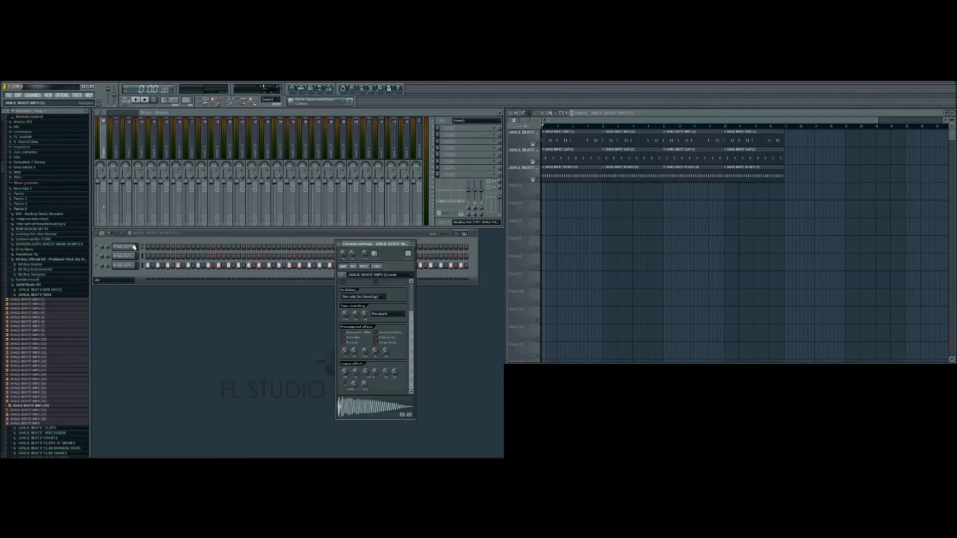
click(130, 145)
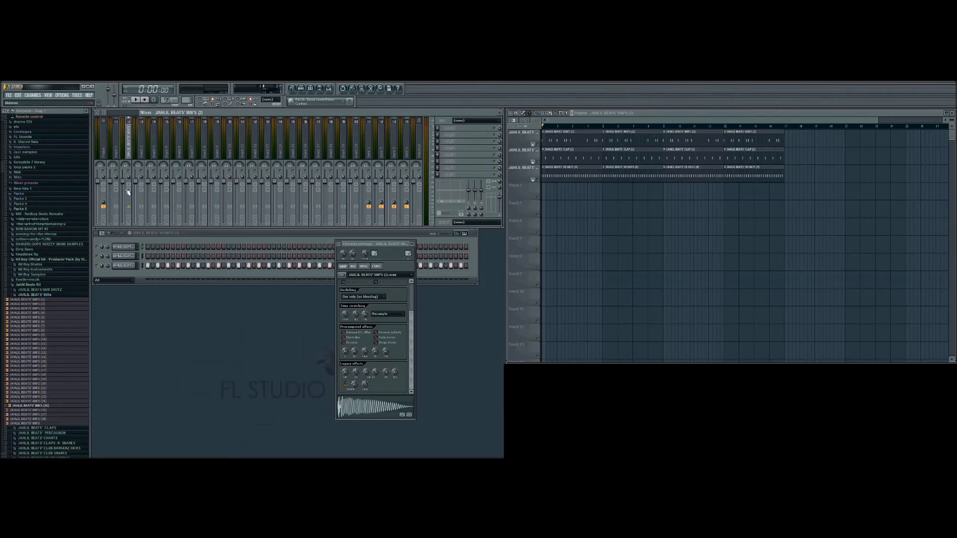
click(131, 258)
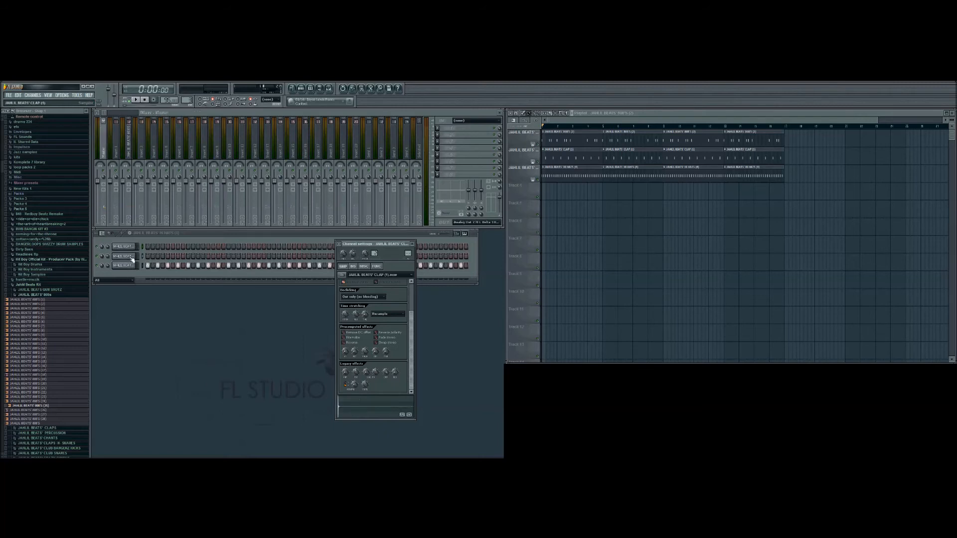
click(127, 265)
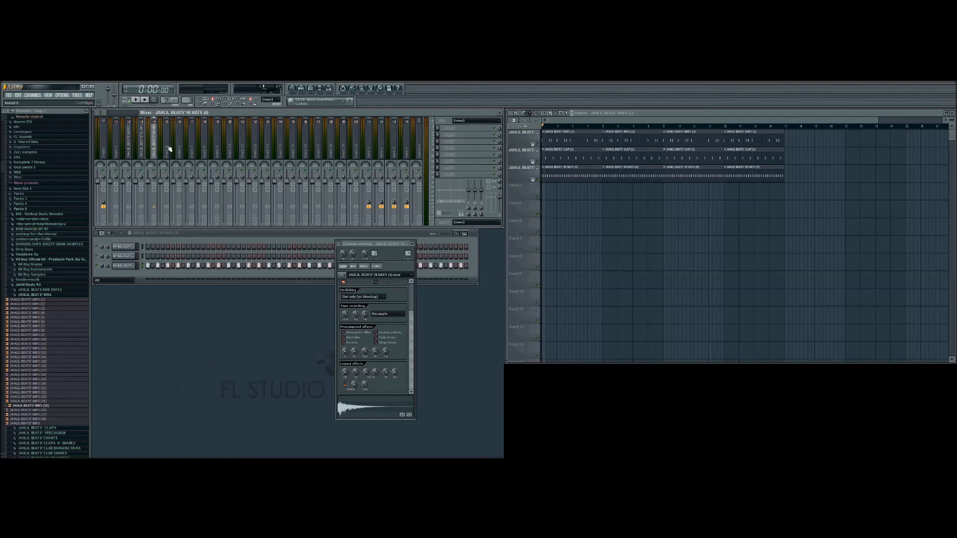
View the render settings for exporting the song as a wave file and close them without rendering.
click(12, 95)
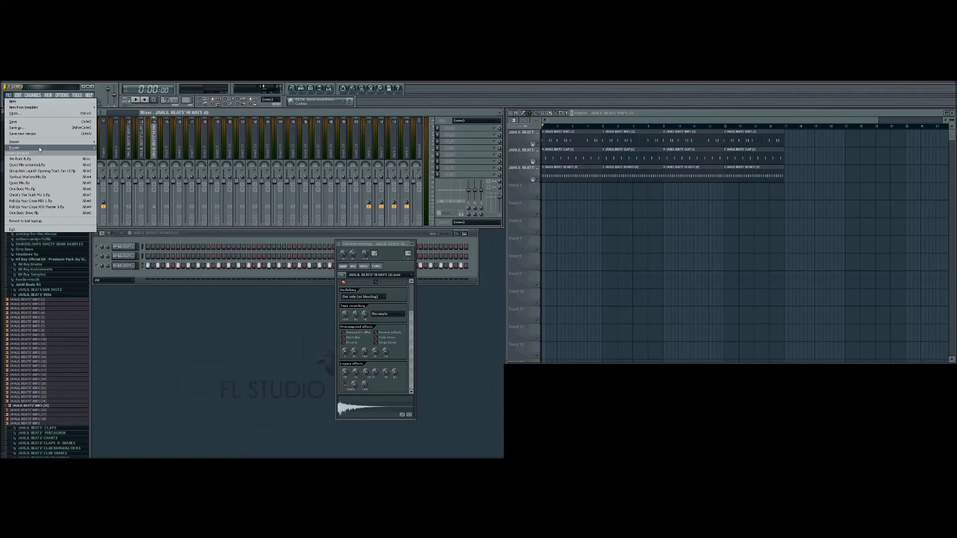
mouse_move(75, 148)
click(116, 154)
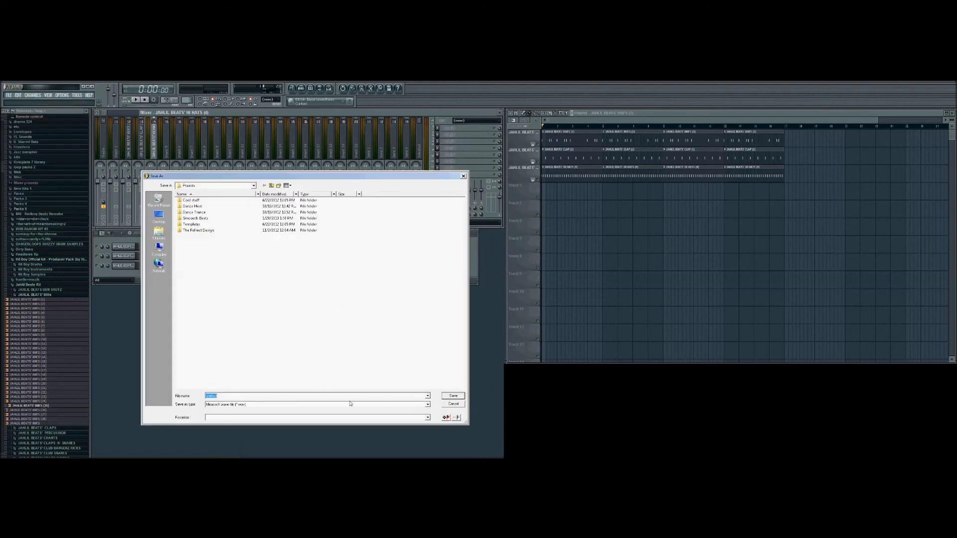
click(452, 396)
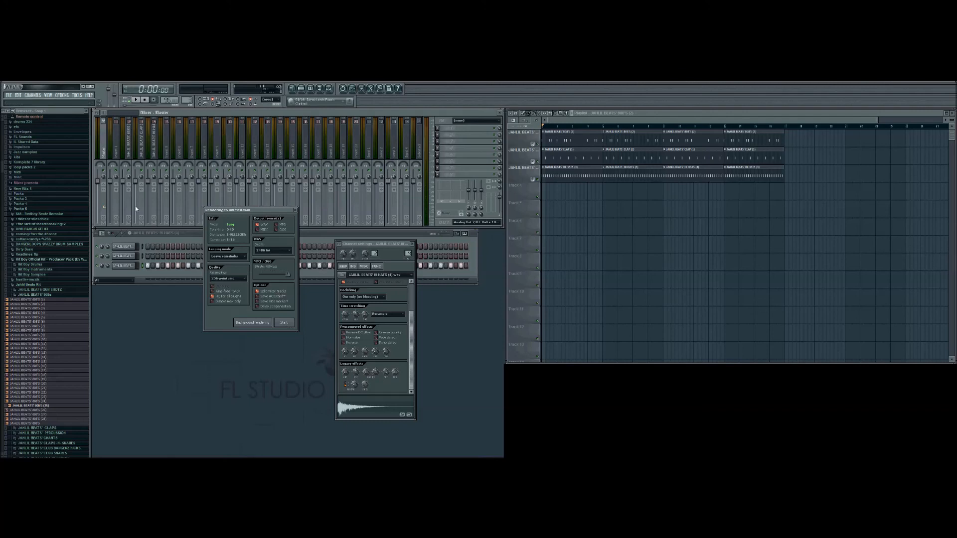
click(296, 210)
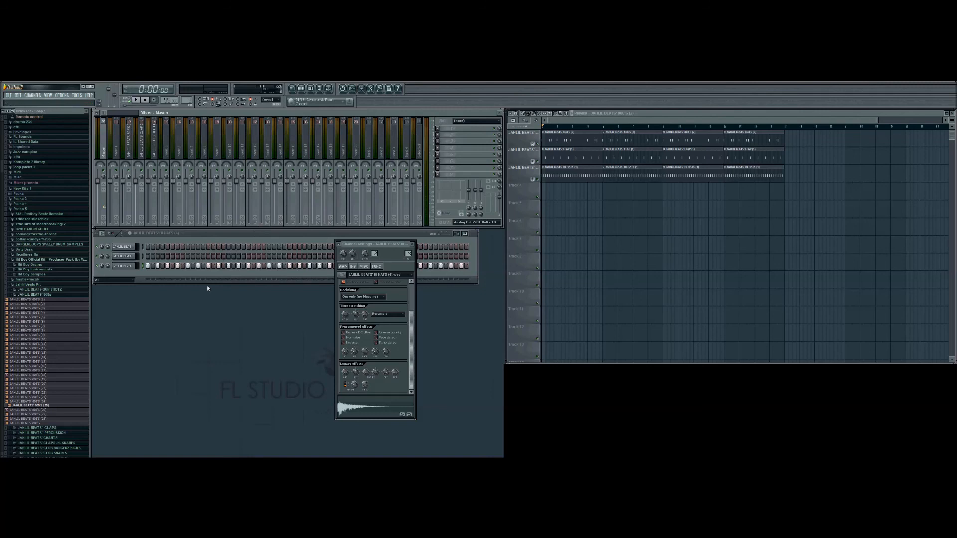